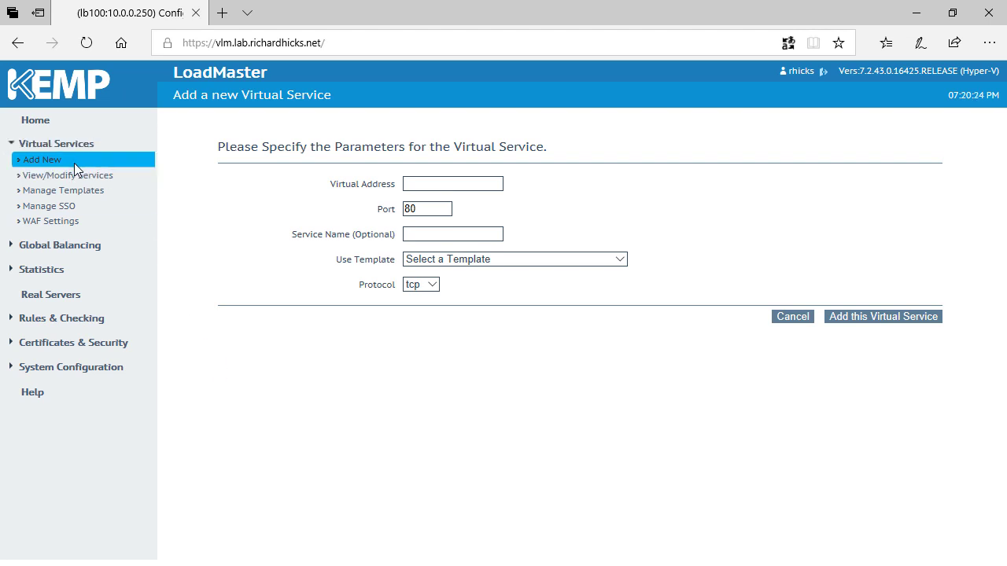
Add a UDP virtual service IKEv2_500 at 192.168.1.235, port 500.
click(428, 180)
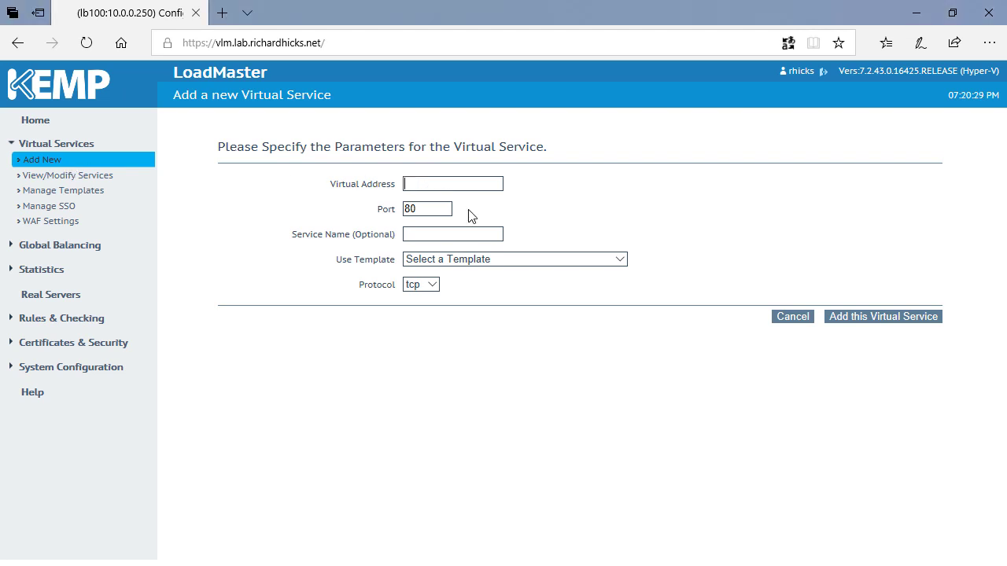
text(192.168.1.235)
key(Tab)
text(500)
text(IKEv2_)
text(500)
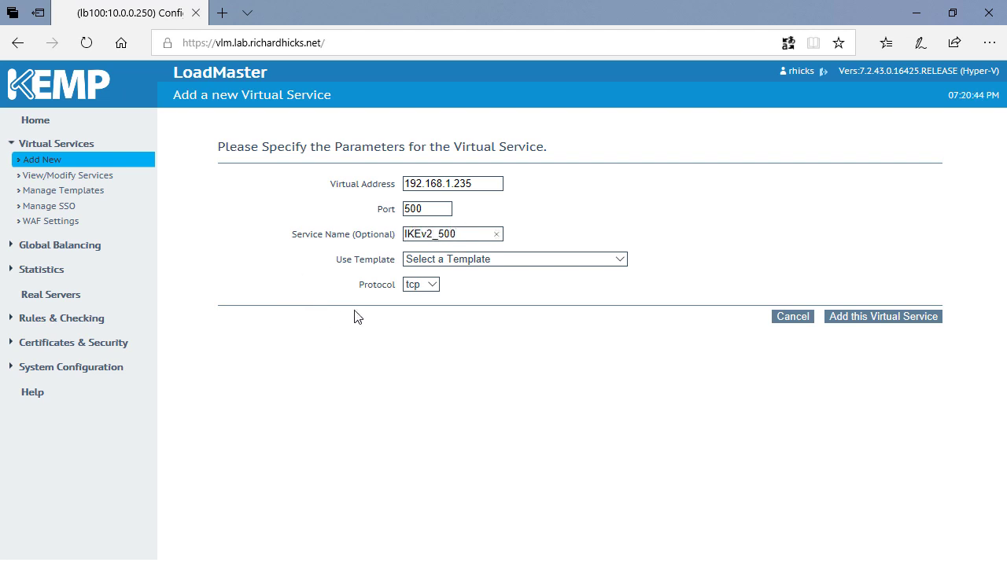
click(430, 286)
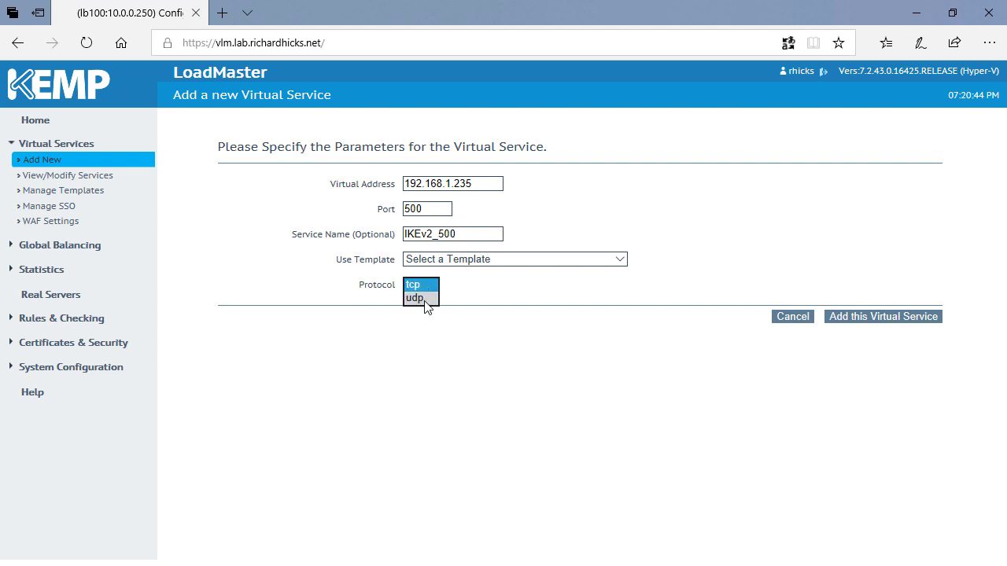
click(423, 299)
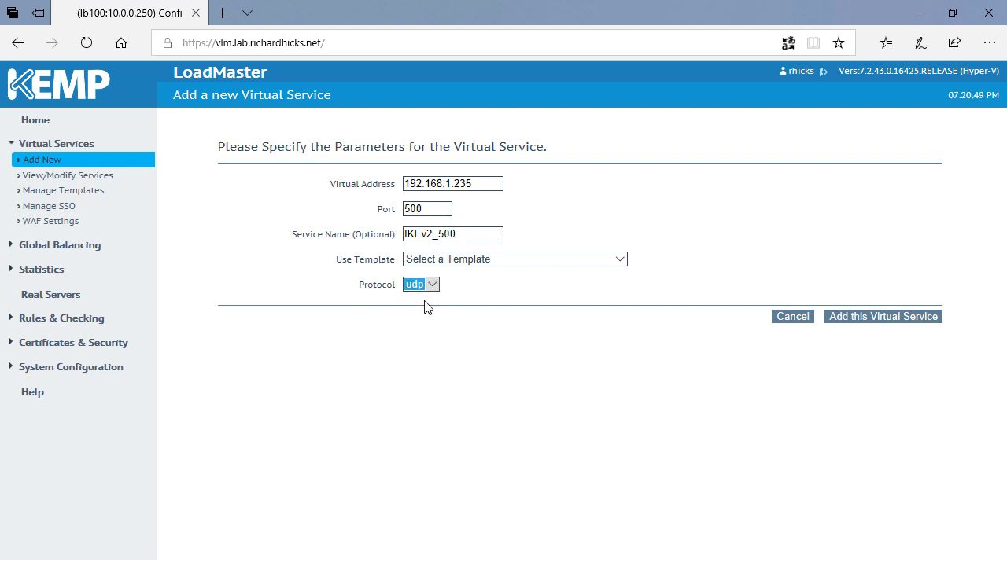
click(871, 317)
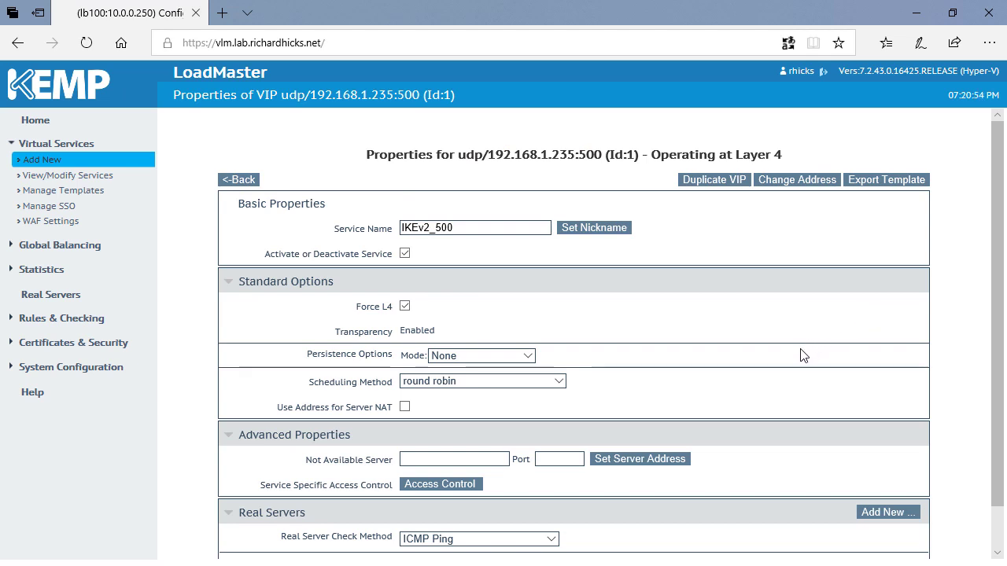
Attach real servers 192.168.1.230 and 192.168.1.231 to IKEv2_500, then go back to the services list.
scroll(796, 358, down, 1)
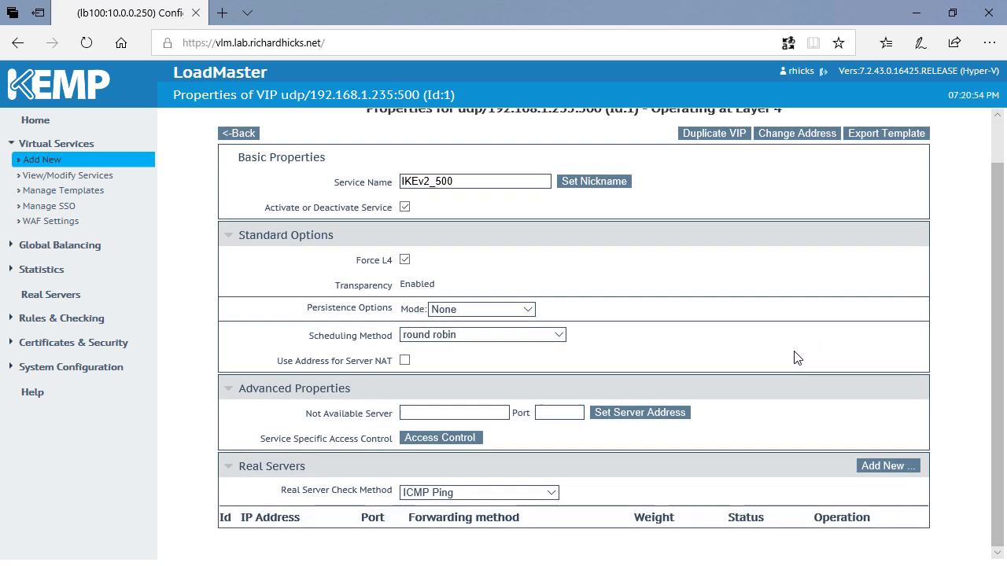
click(887, 467)
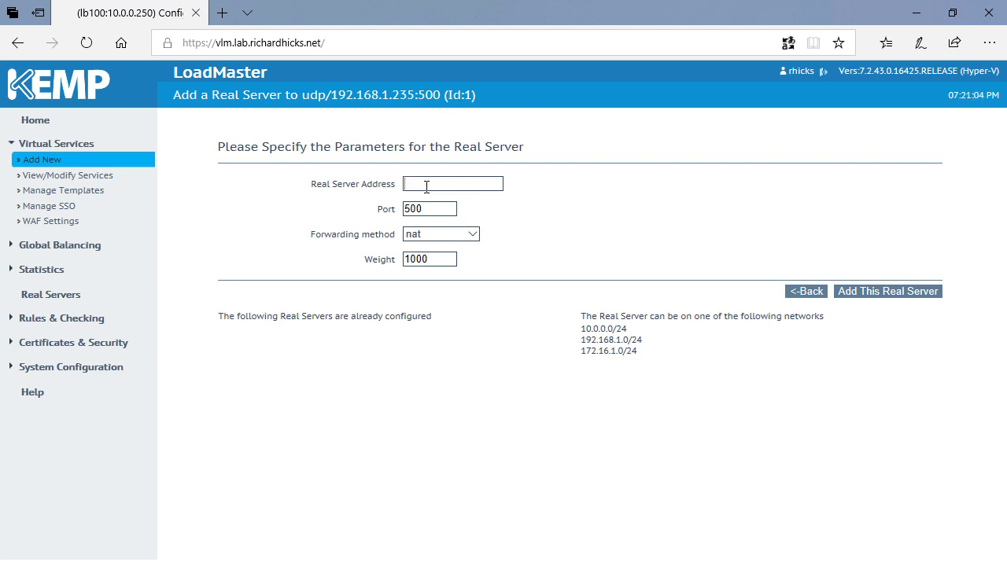
text(192.168.1.230)
click(865, 292)
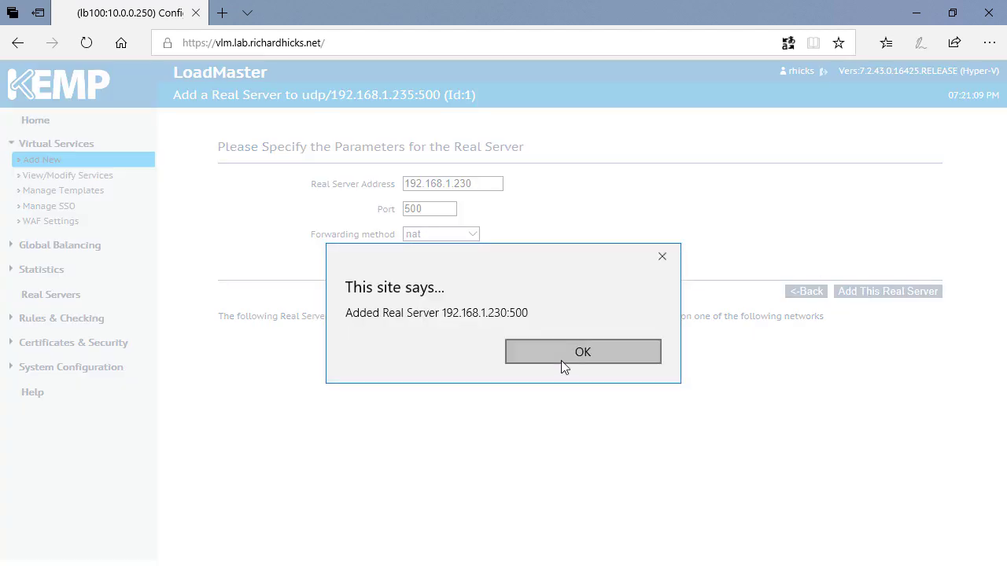
click(562, 352)
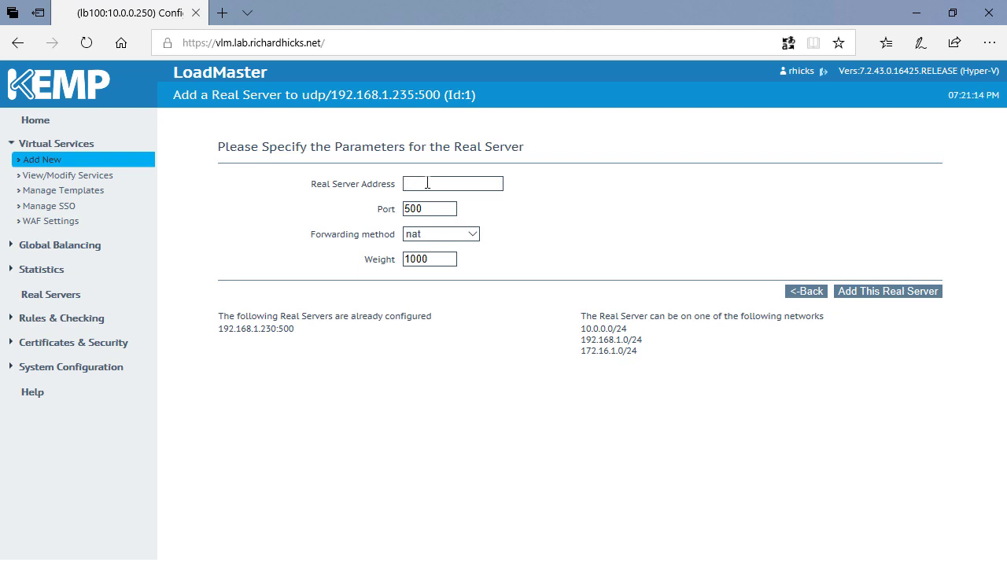
text(192.168.1.231)
click(864, 293)
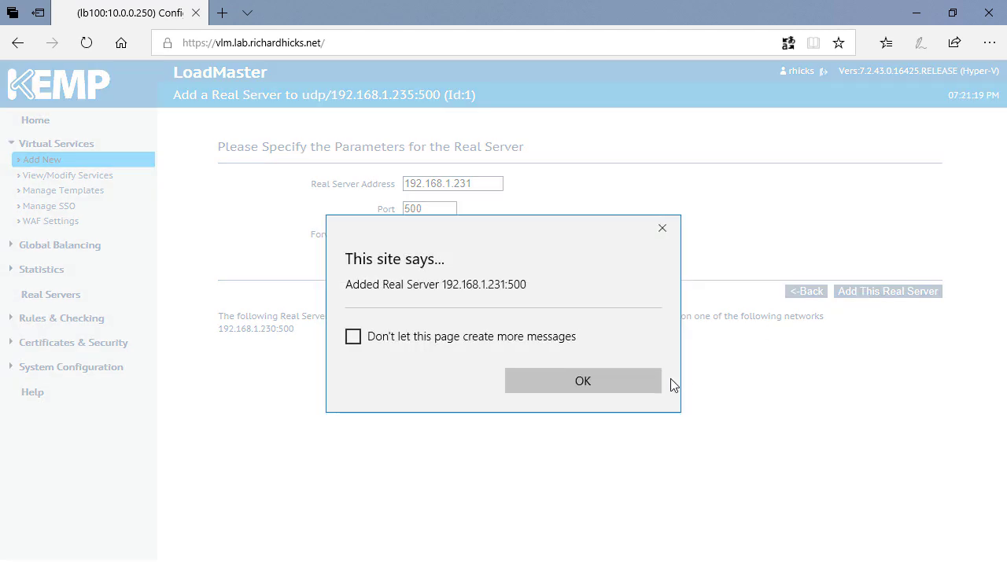
click(608, 384)
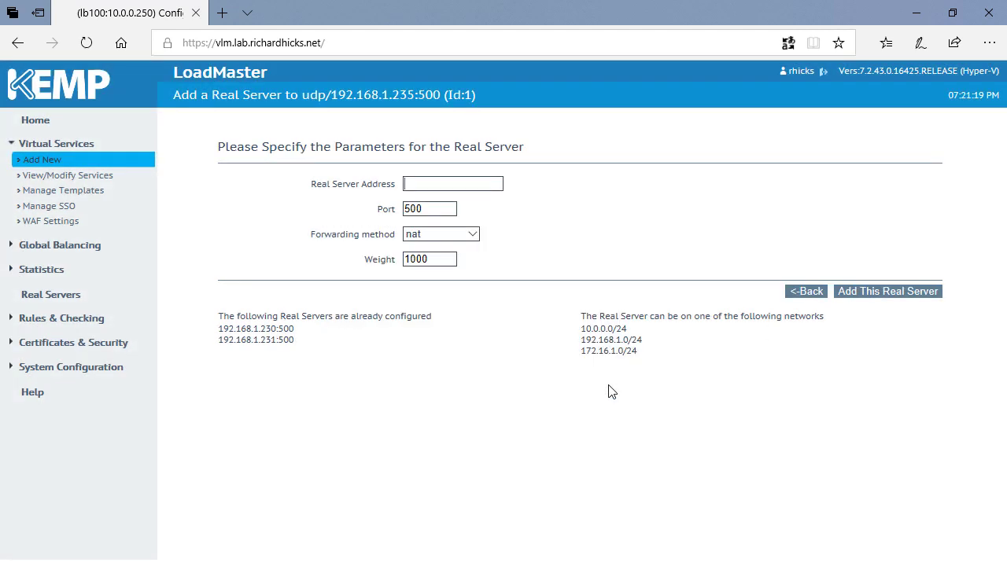
click(806, 291)
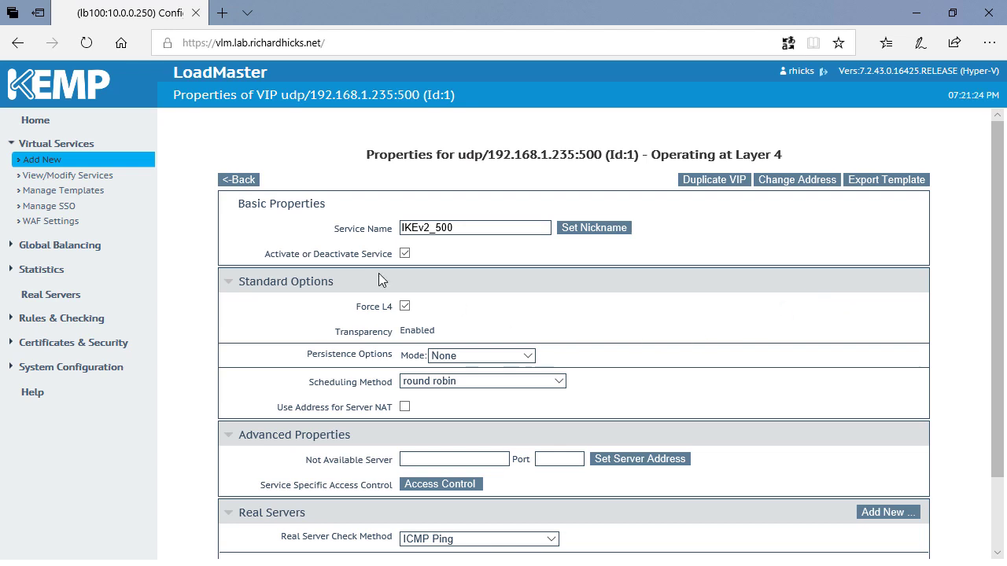
click(240, 180)
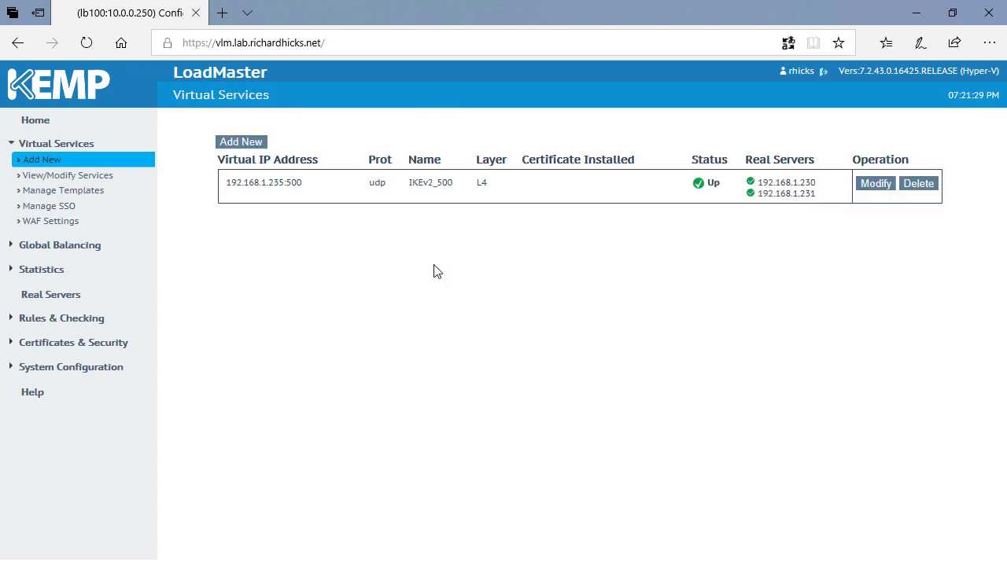
Fill in a new virtual service: 192.168.1.235, port 4500, name IKEv2_4500, protocol udp.
click(252, 143)
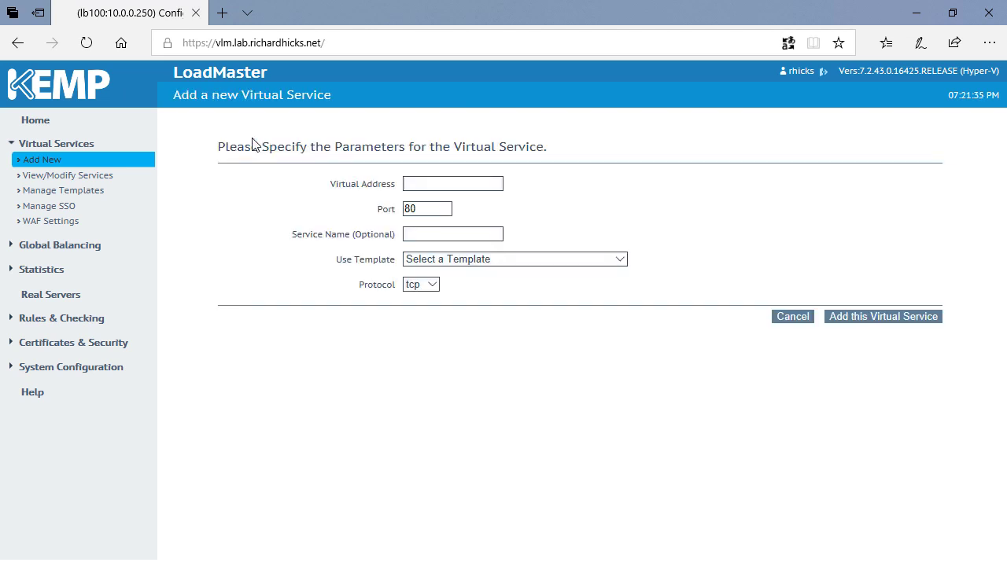
text(192.168.1.235)
key(Tab)
text(4500)
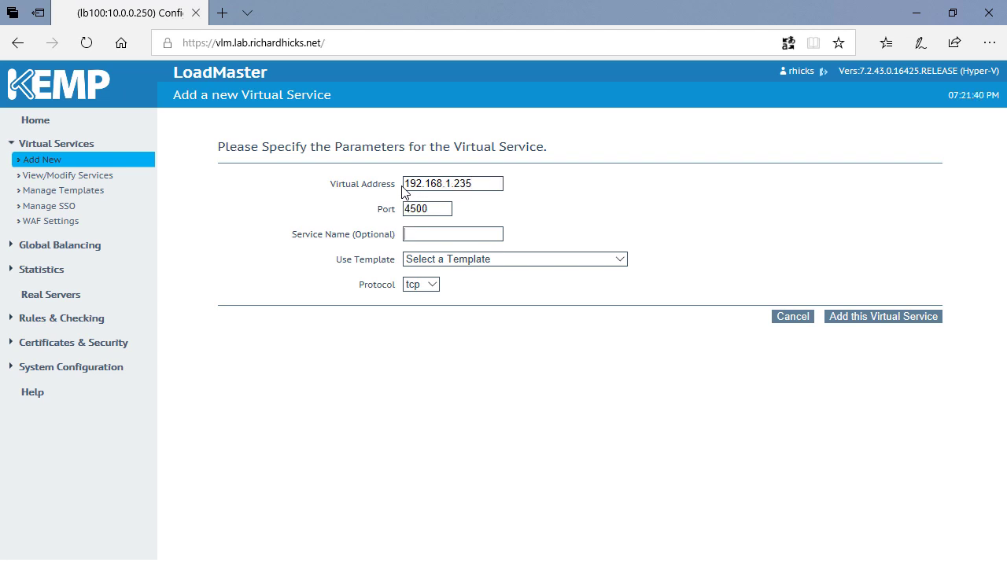
text(IKEv2_4500)
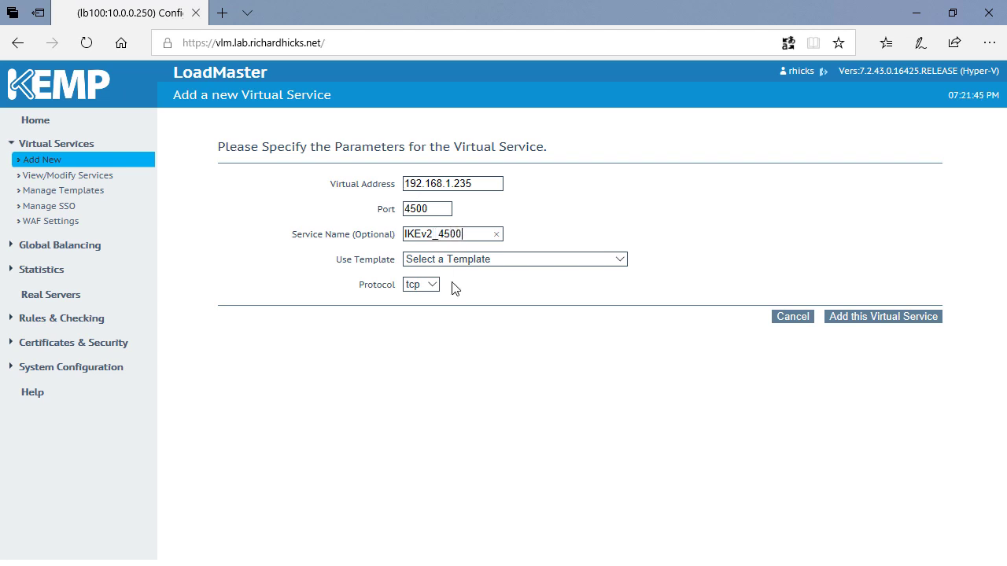
click(429, 285)
click(425, 297)
Create the IKEv2_4500 service and add real server 192.168.1.230 to it.
click(850, 319)
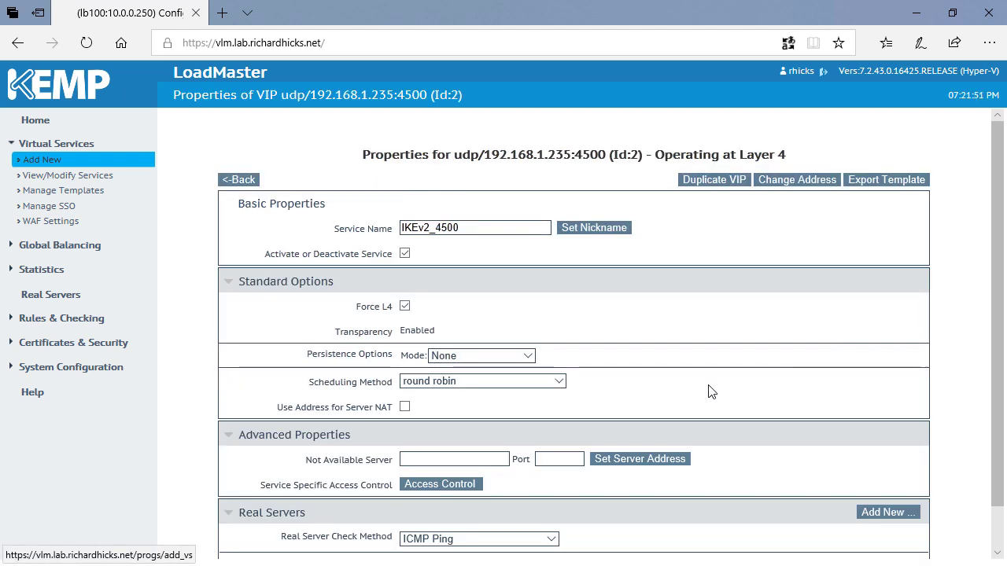
scroll(698, 409, down, 1)
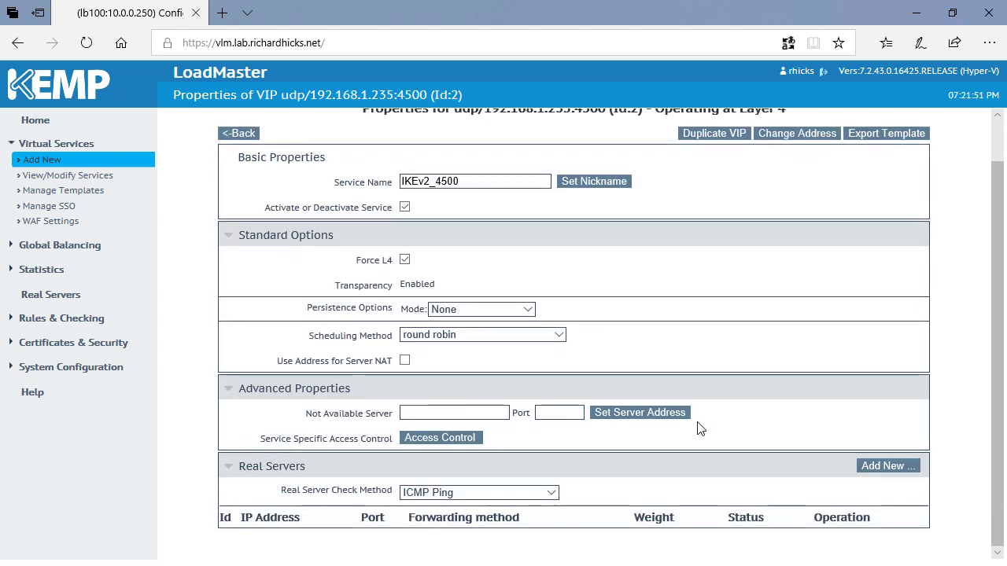
click(884, 464)
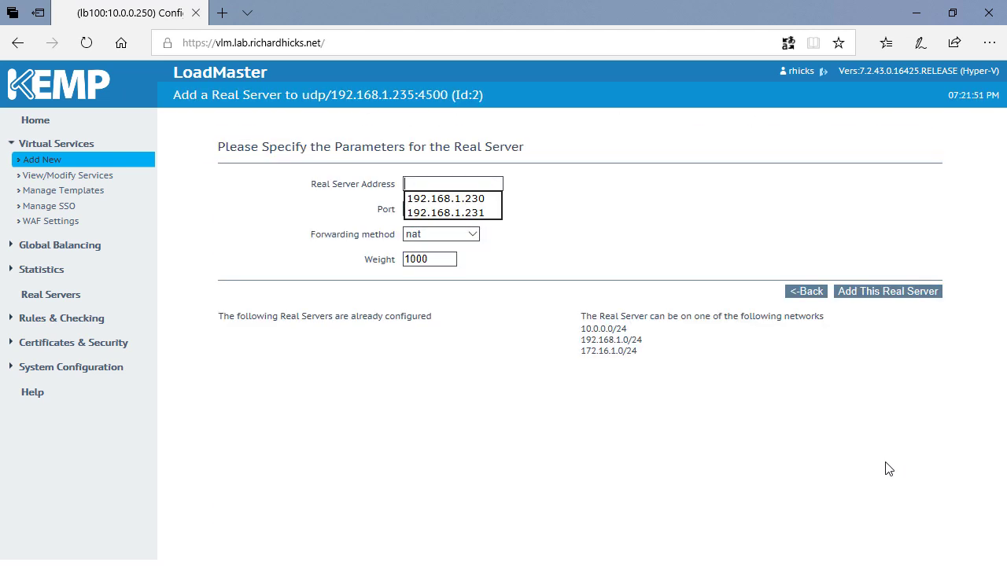
click(466, 198)
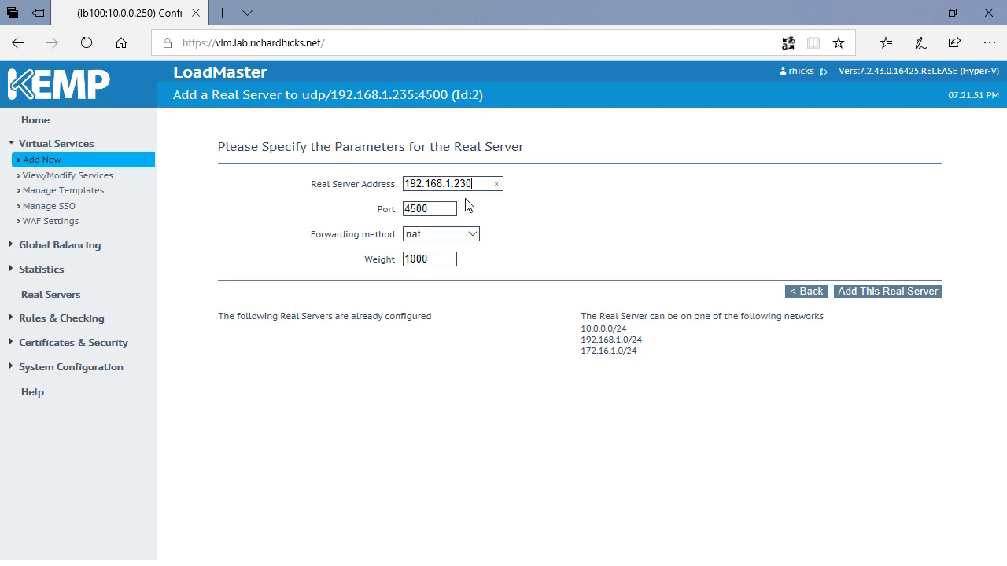
click(866, 291)
click(608, 353)
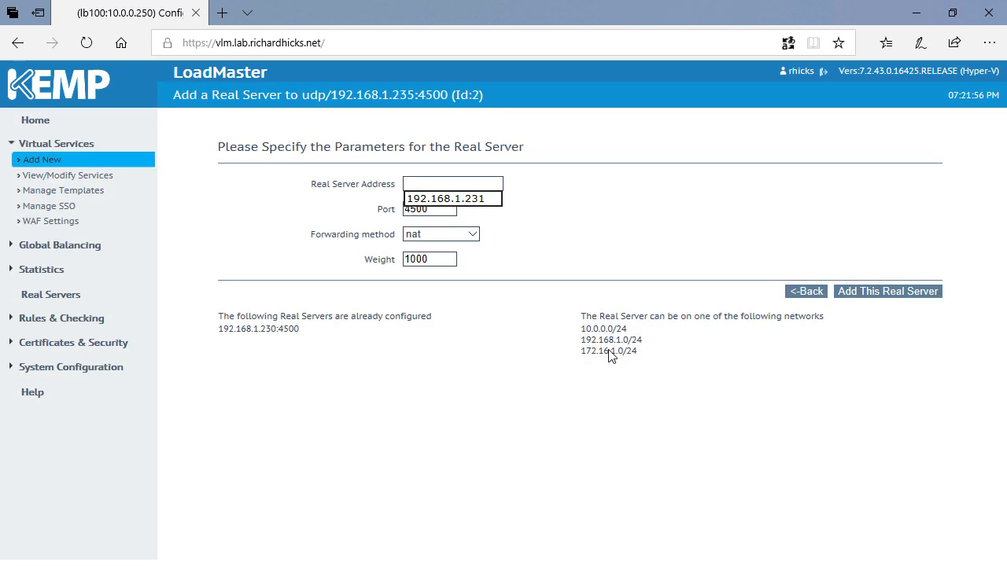
Add real server 192.168.1.231 and return to the Virtual Services list.
click(470, 199)
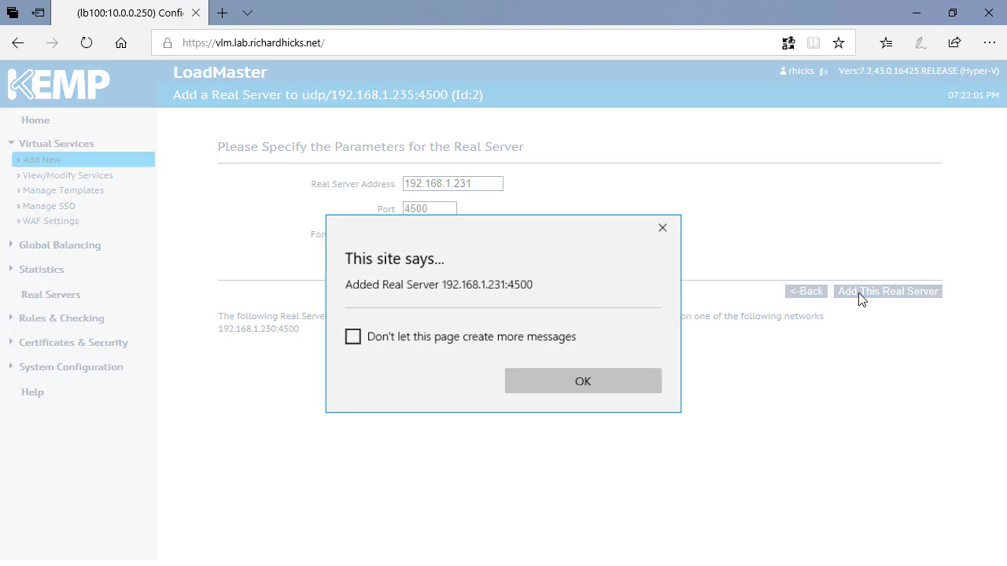
click(617, 382)
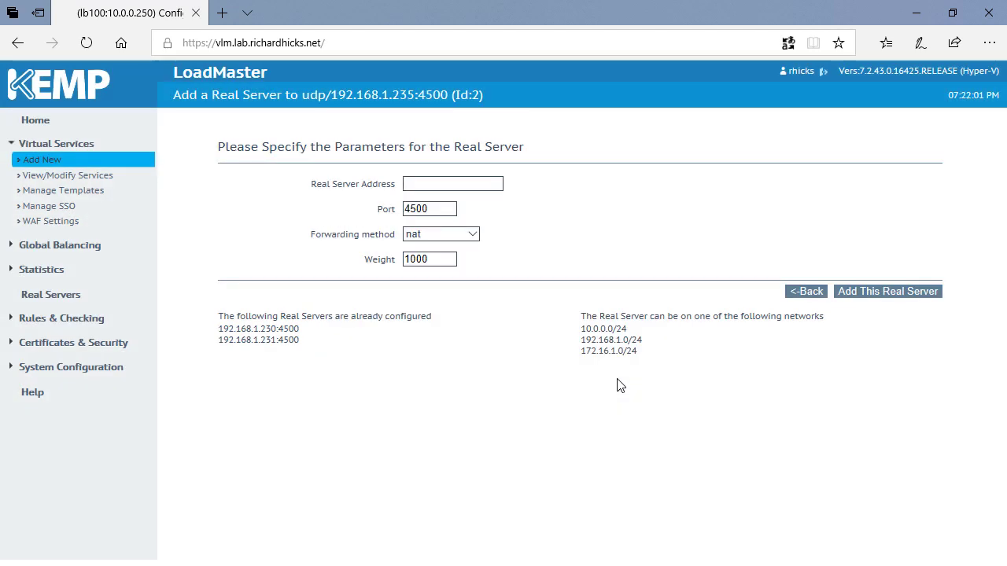
click(808, 292)
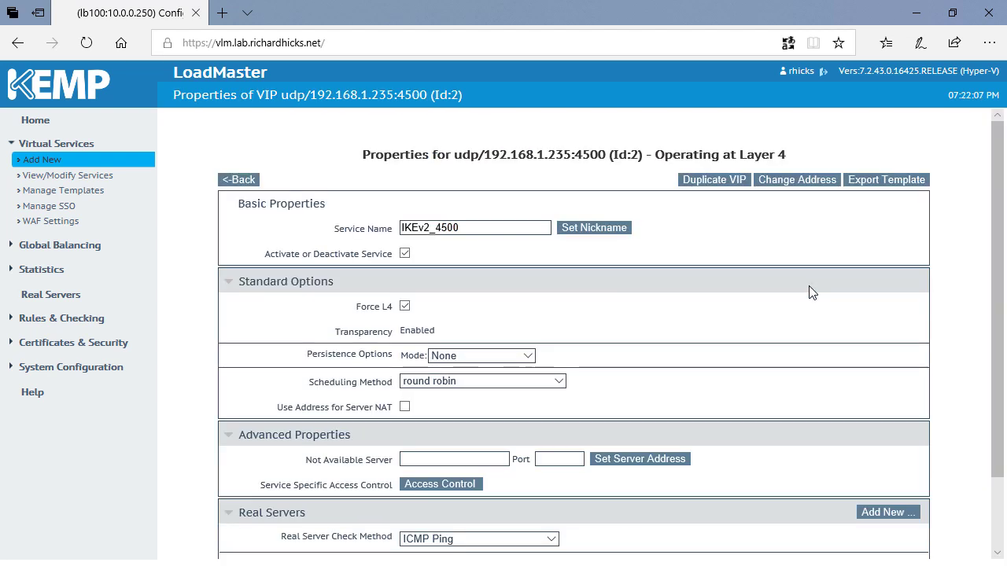
click(68, 176)
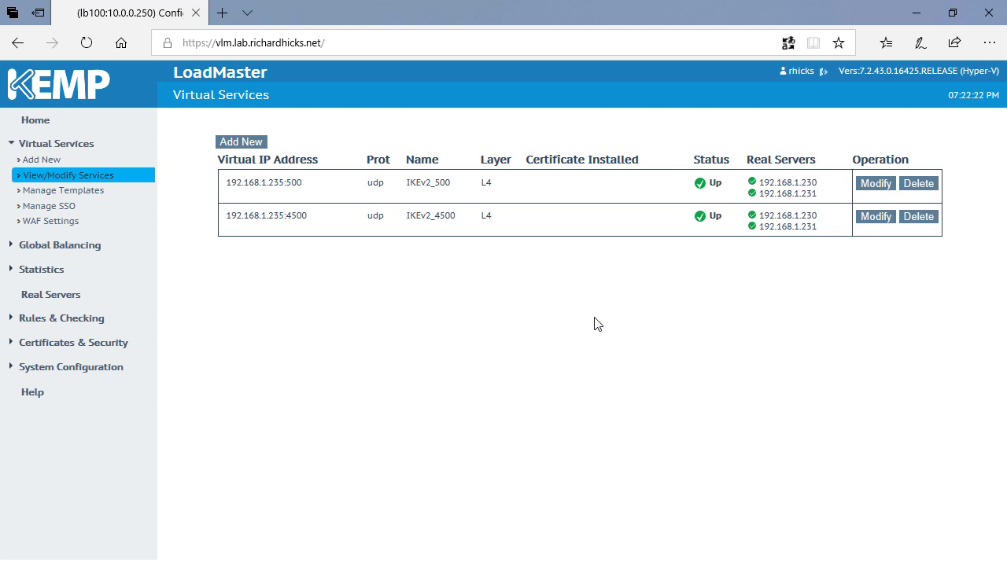
Switch IKEv2_500 off Force L4 to Layer 7 with Source IP Address persistence.
click(875, 184)
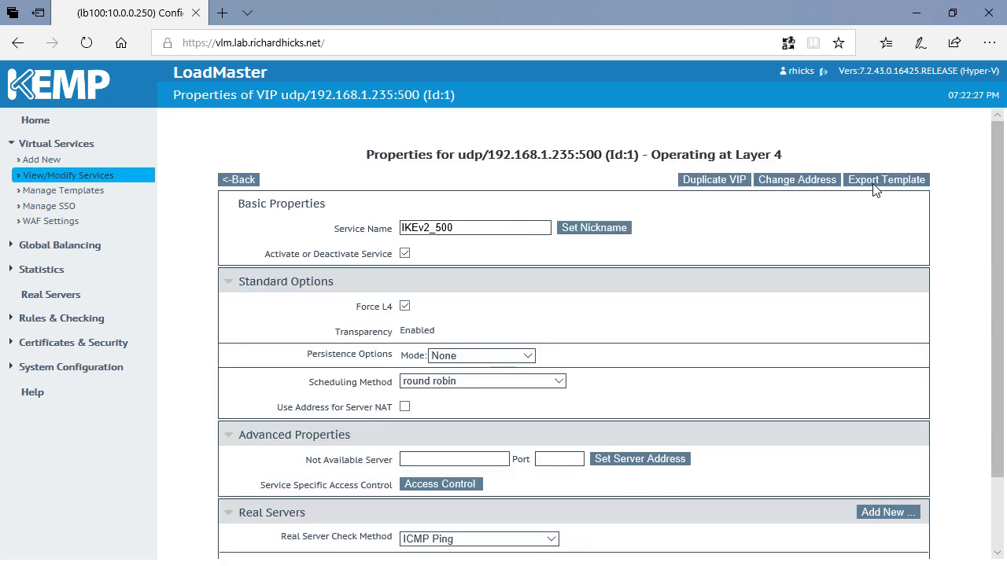
click(404, 307)
scroll(441, 326, down, 1)
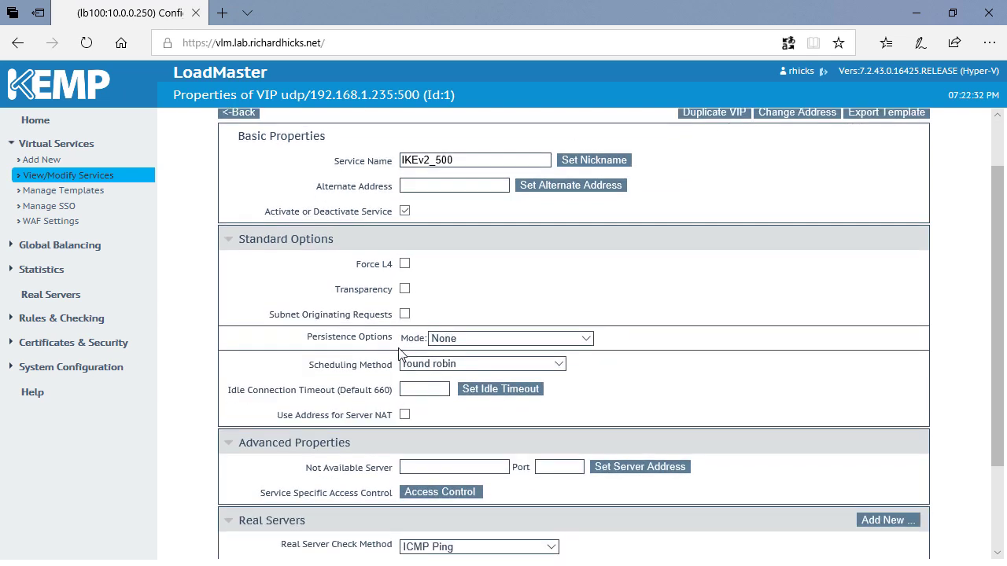
click(561, 340)
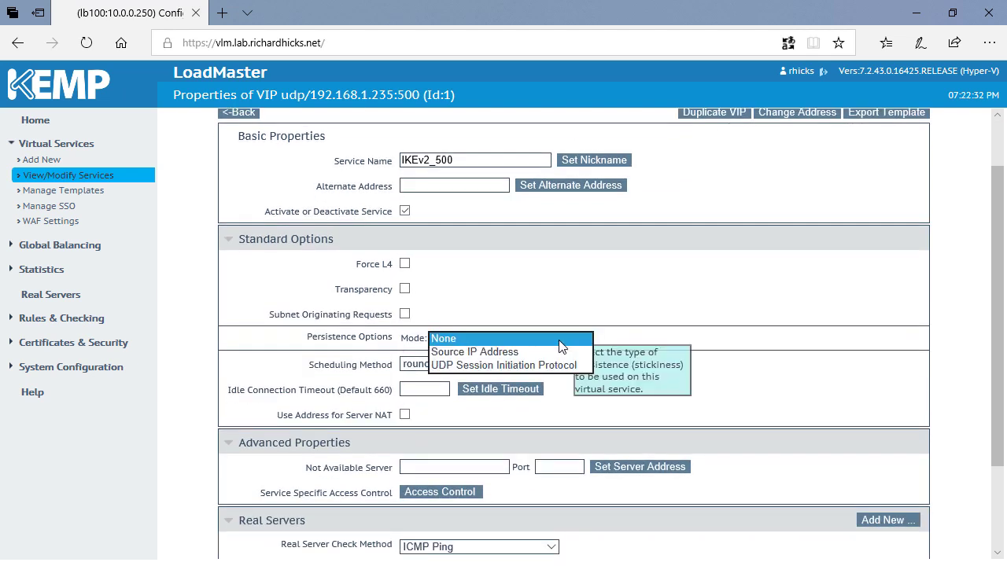
click(503, 352)
scroll(663, 368, down, 1)
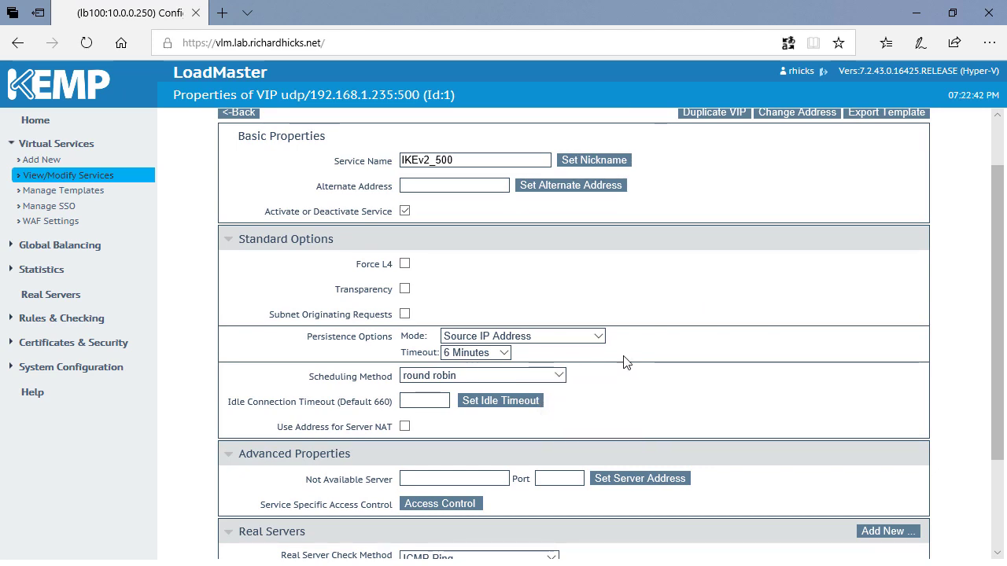
scroll(622, 366, down, 1)
scroll(595, 316, up, 2)
click(248, 182)
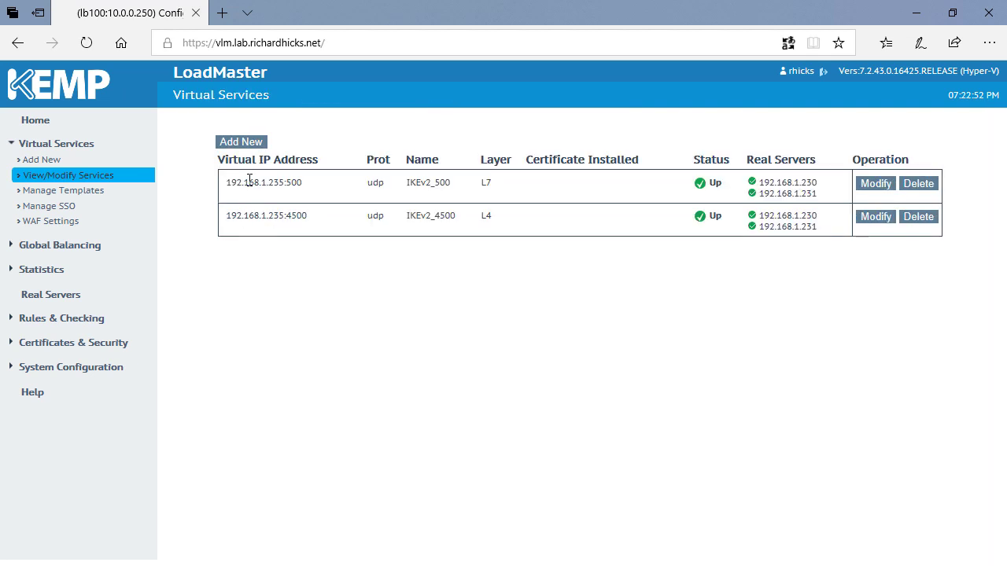
Switch IKEv2_4500 to Layer 7 with Source IP Address persistence, keeping round robin scheduling.
click(881, 221)
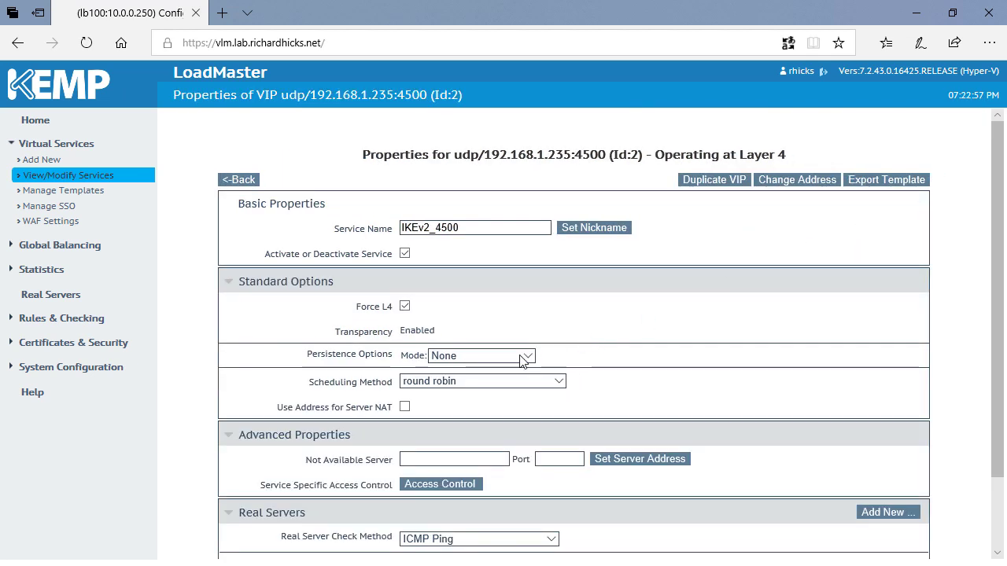
click(404, 307)
scroll(488, 337, down, 1)
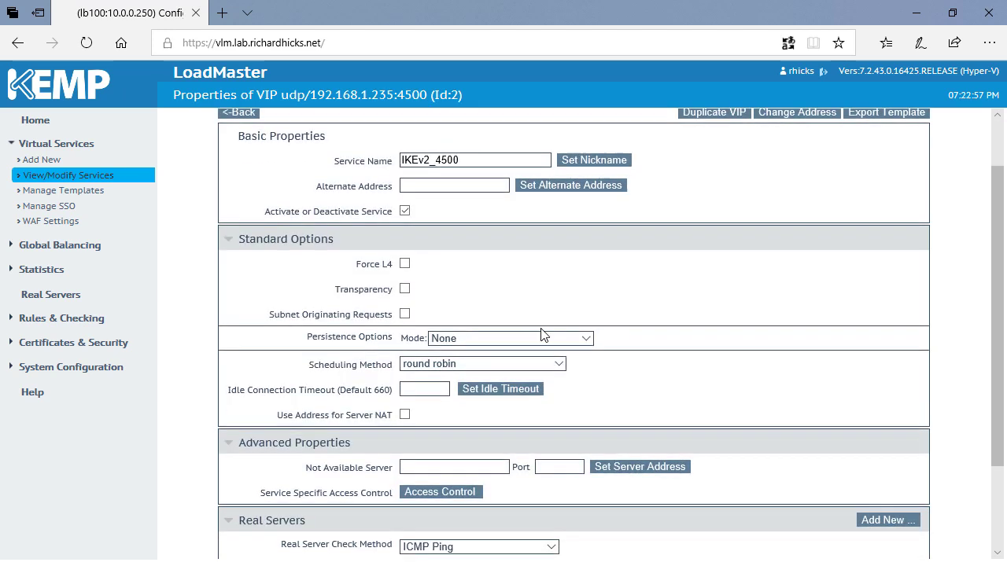
click(541, 339)
click(541, 344)
click(497, 353)
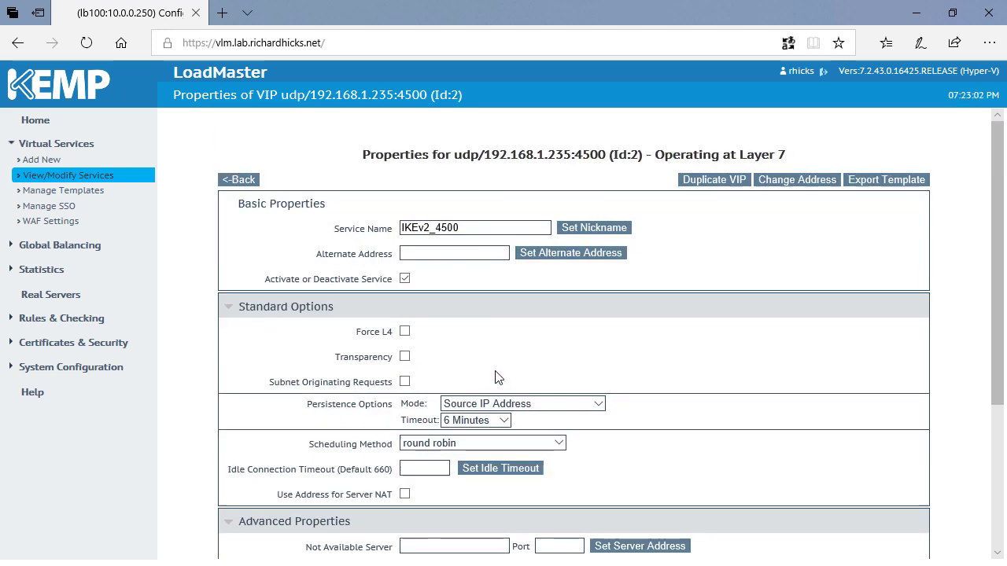
click(493, 444)
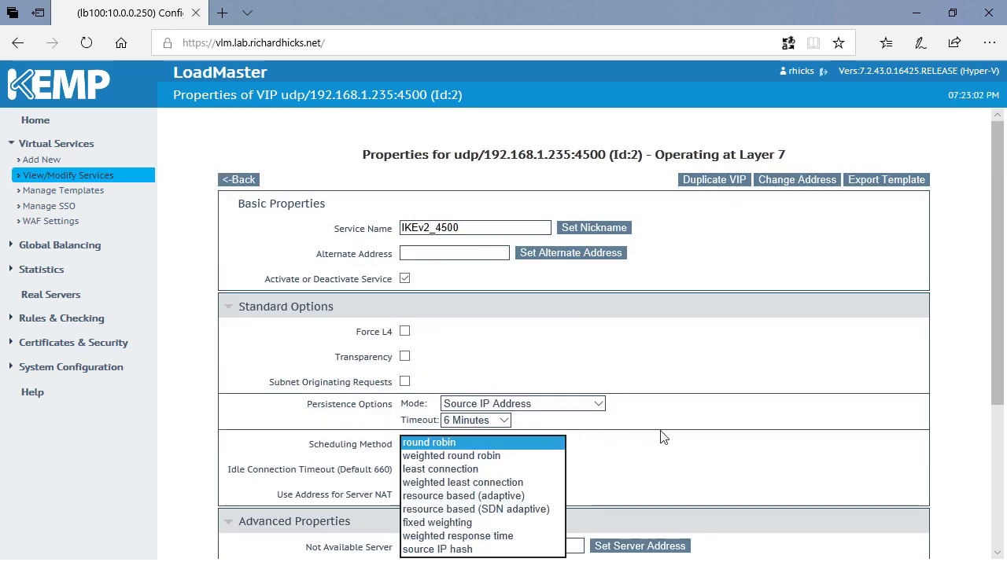
click(487, 452)
scroll(664, 438, down, 3)
scroll(580, 367, up, 3)
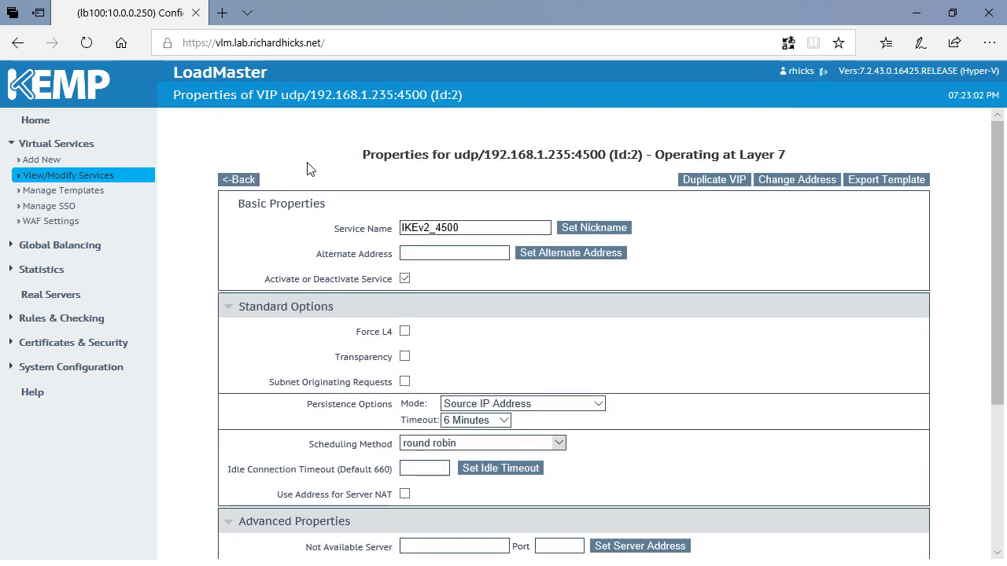
click(244, 182)
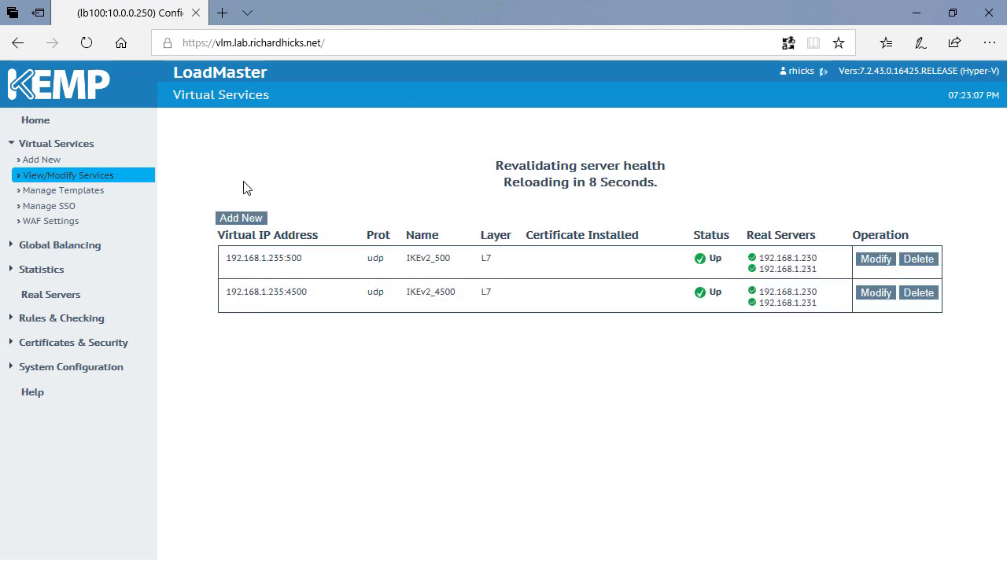
Set IKEv2_500's Port Following to udp/192.168.1.235:4500.
click(874, 259)
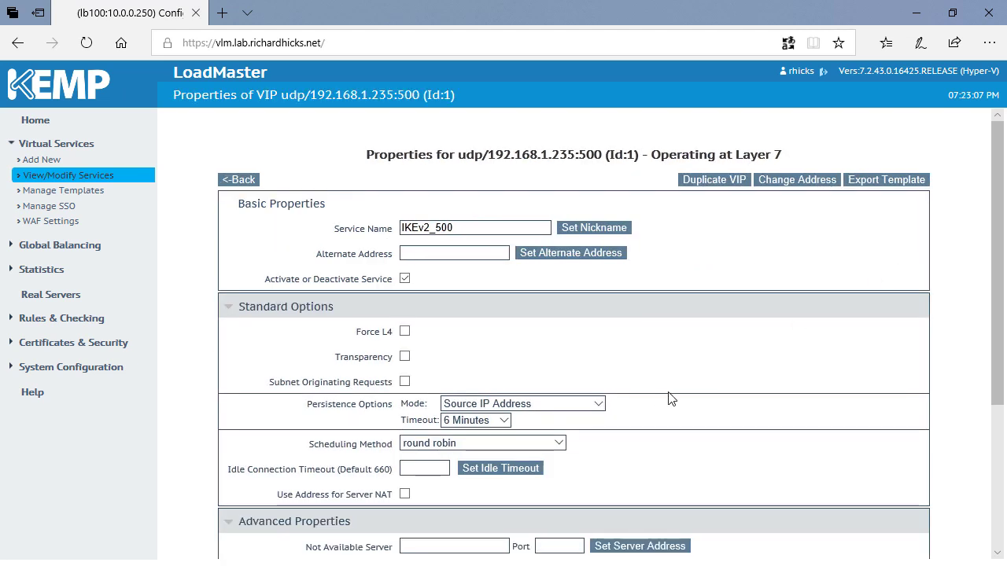
scroll(691, 386, down, 3)
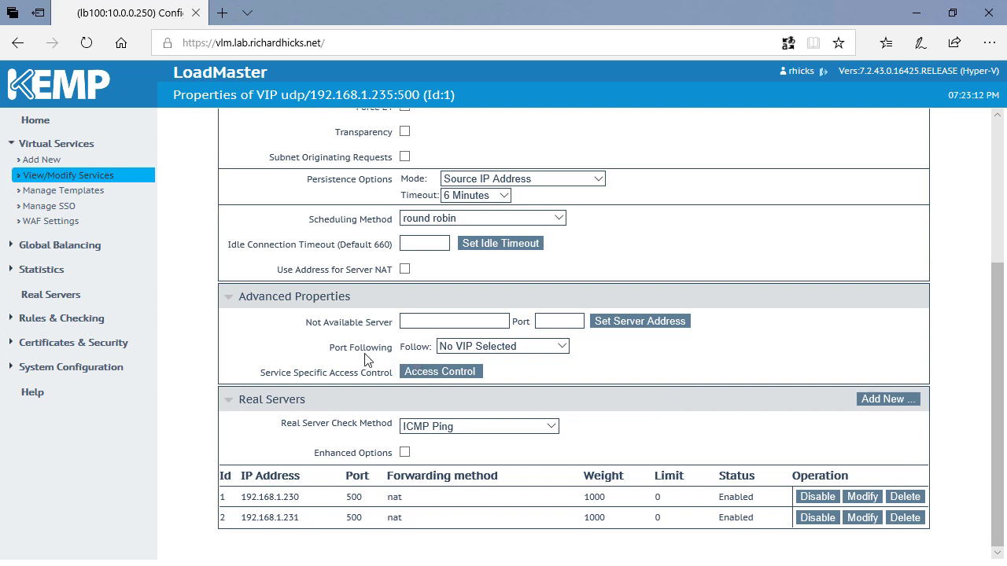
click(564, 347)
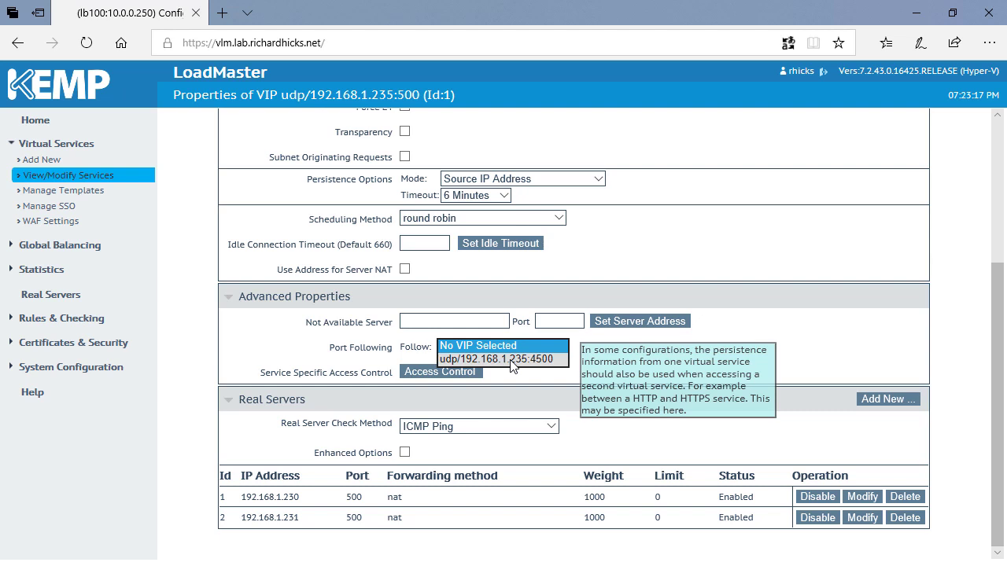
click(511, 360)
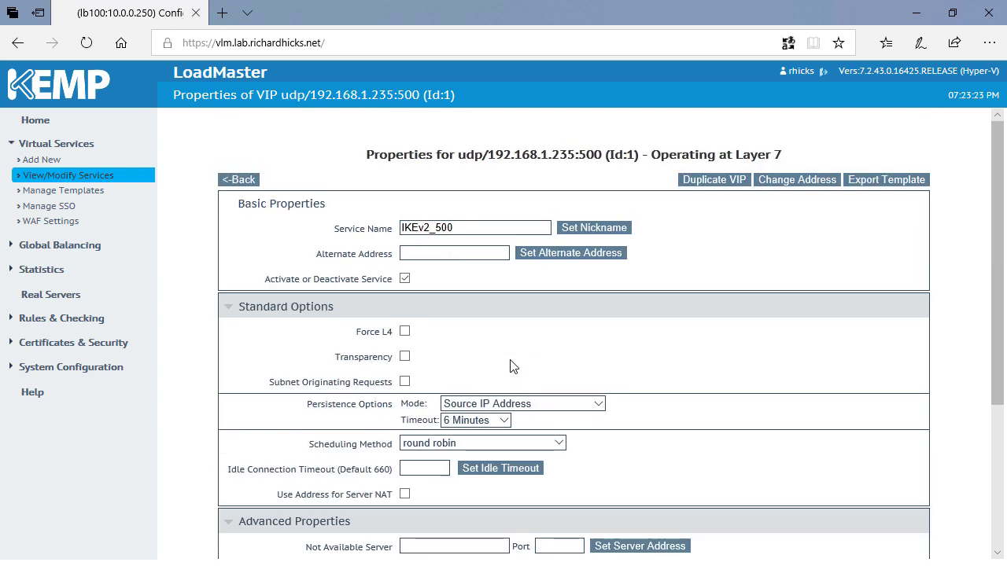
click(235, 179)
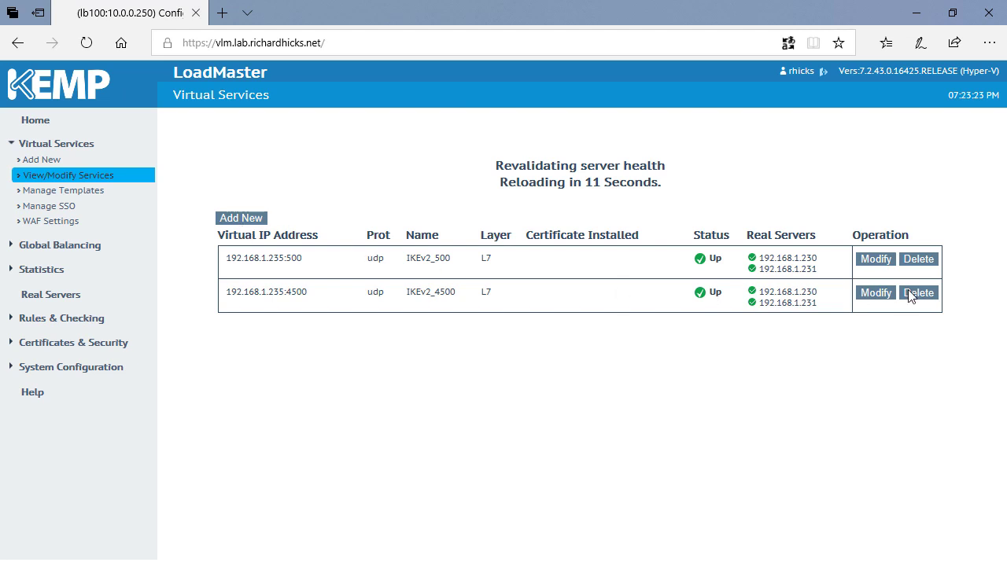
Set IKEv2_4500's Port Following to udp/192.168.1.235:500.
click(876, 294)
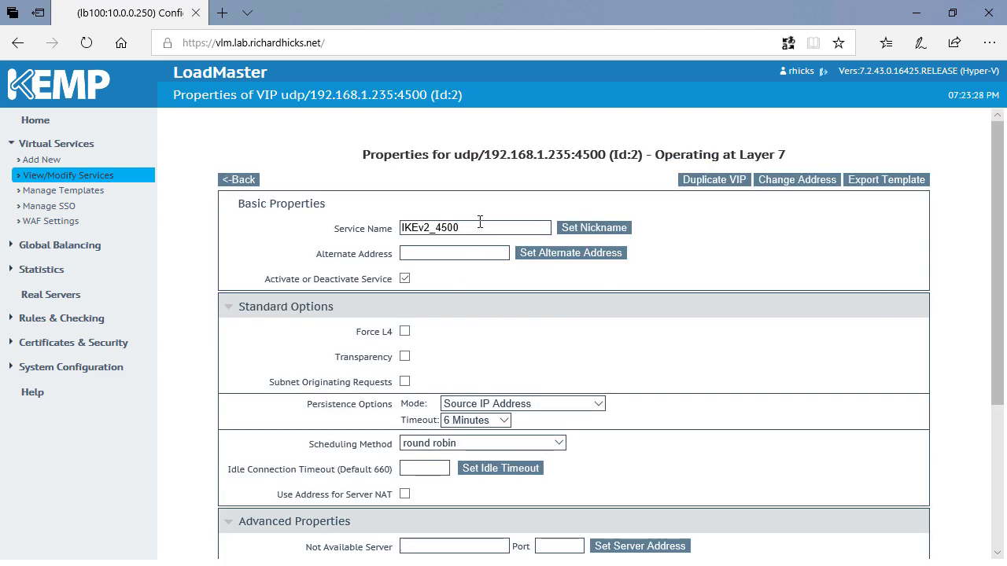
scroll(749, 433, down, 2)
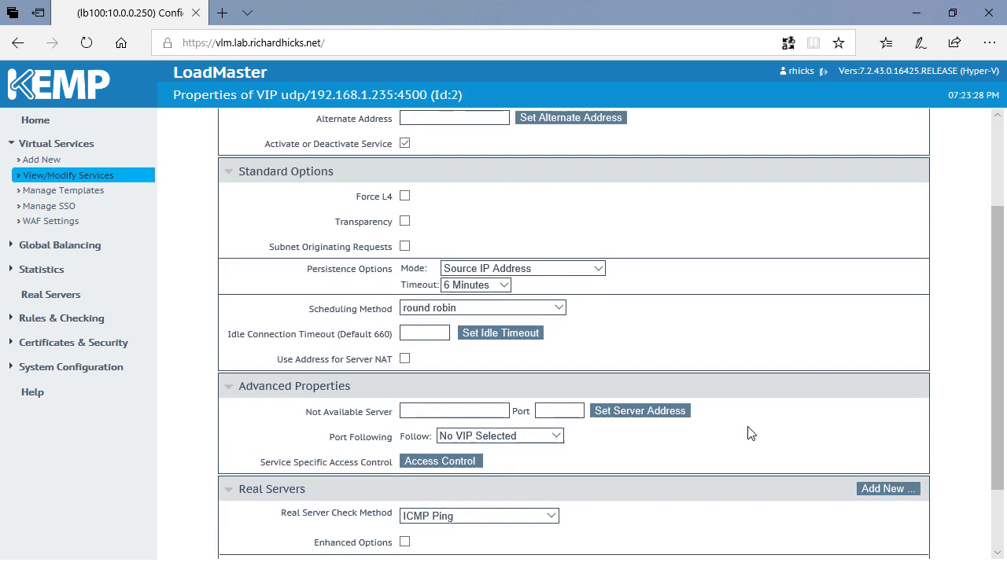
click(548, 438)
click(531, 450)
click(240, 180)
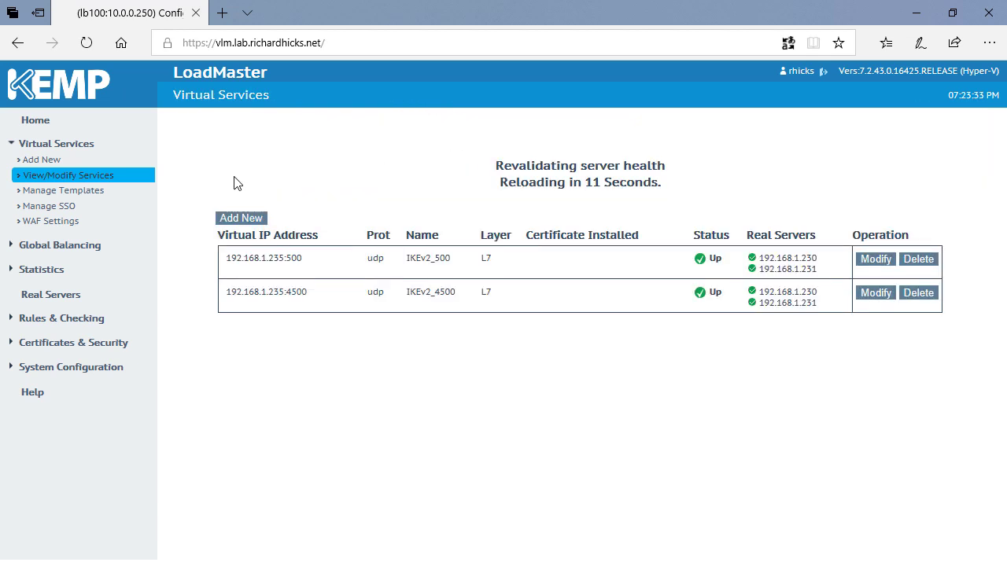